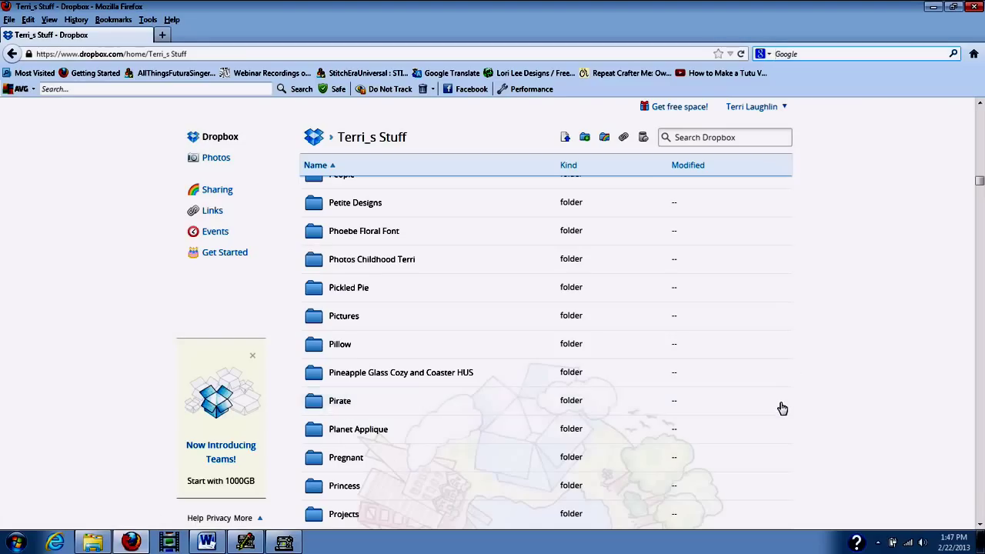
Open the sharing page for the 'Photos Childhood Terri' folder from its Share link icon
{"action": "left_click", "coordinate": [781, 406]}
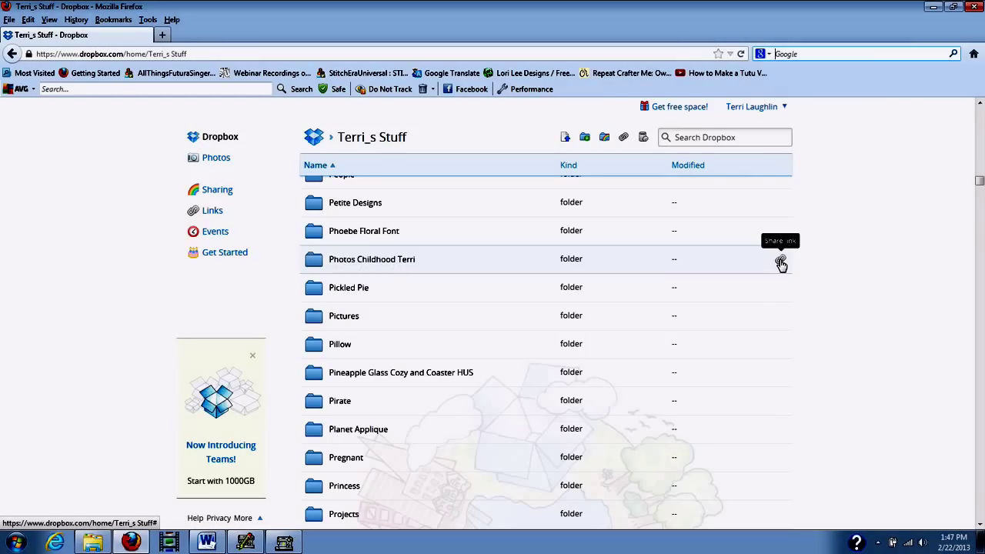
Add the recipient's e-mail address to the share invitation for 'Photos Childhood Terri'
{"action": "left_click", "coordinate": [780, 262]}
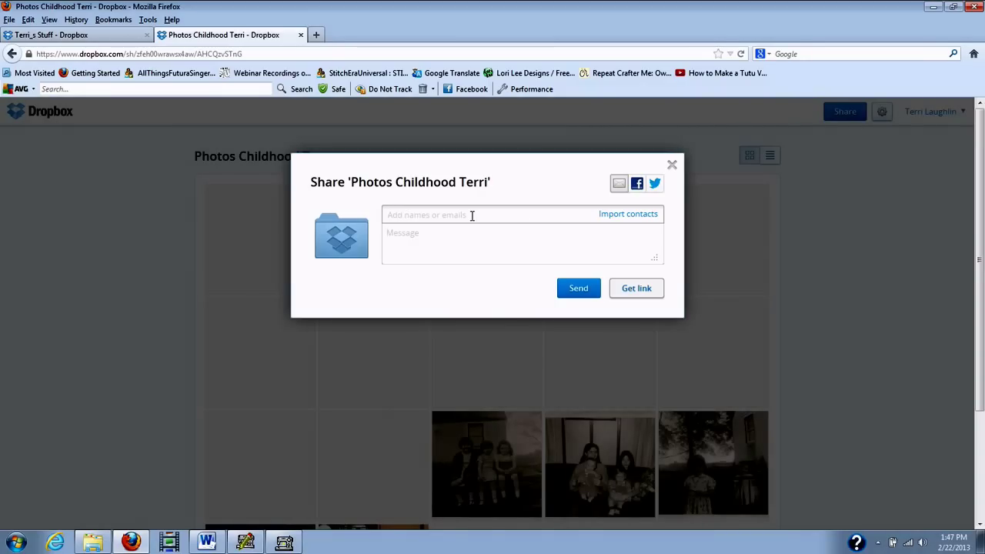
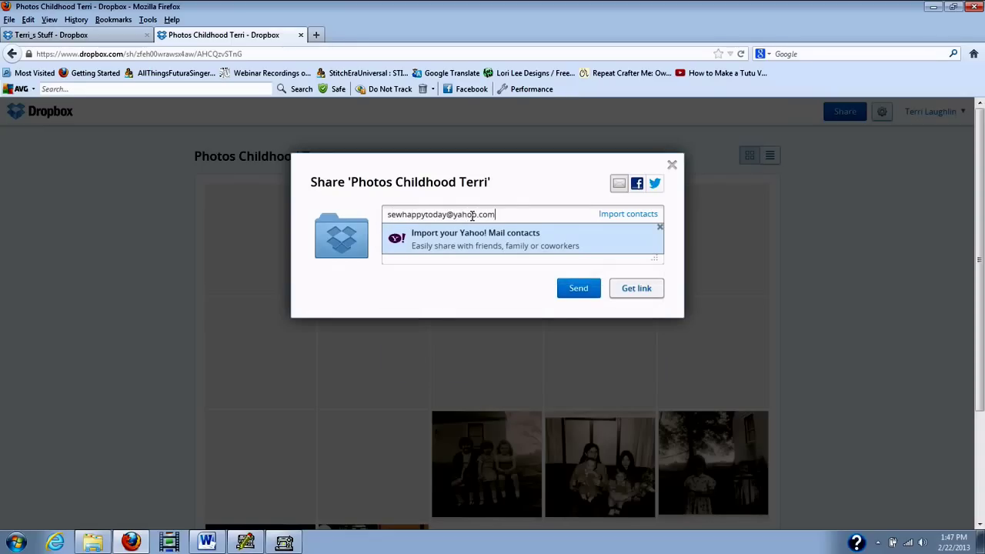
{"action": "key", "text": "Return"}
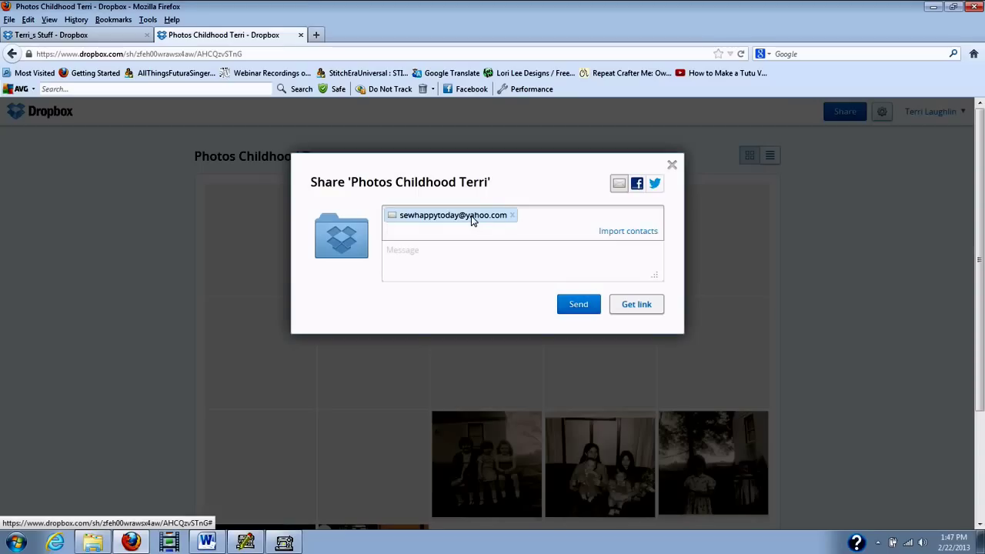
Write a short personal note signed 'Love, Sis' and send the folder invite
{"action": "left_click", "coordinate": [449, 249]}
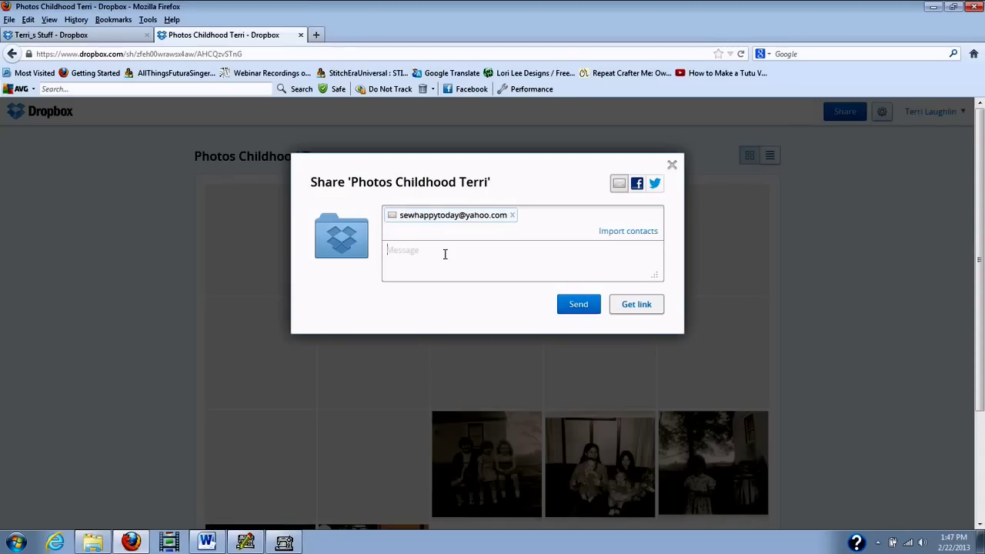
{"action": "type", "text": "Her"}
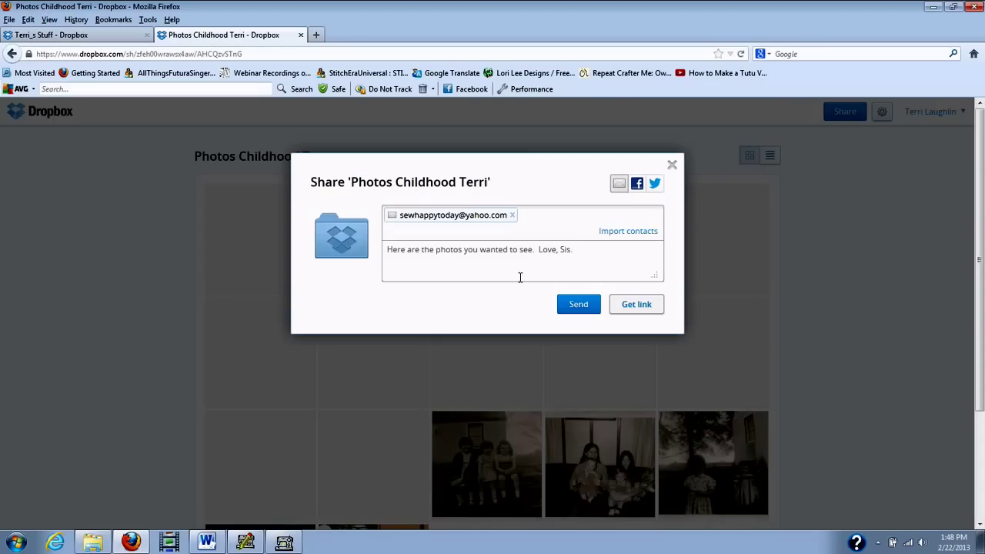
{"action": "left_click", "coordinate": [578, 305]}
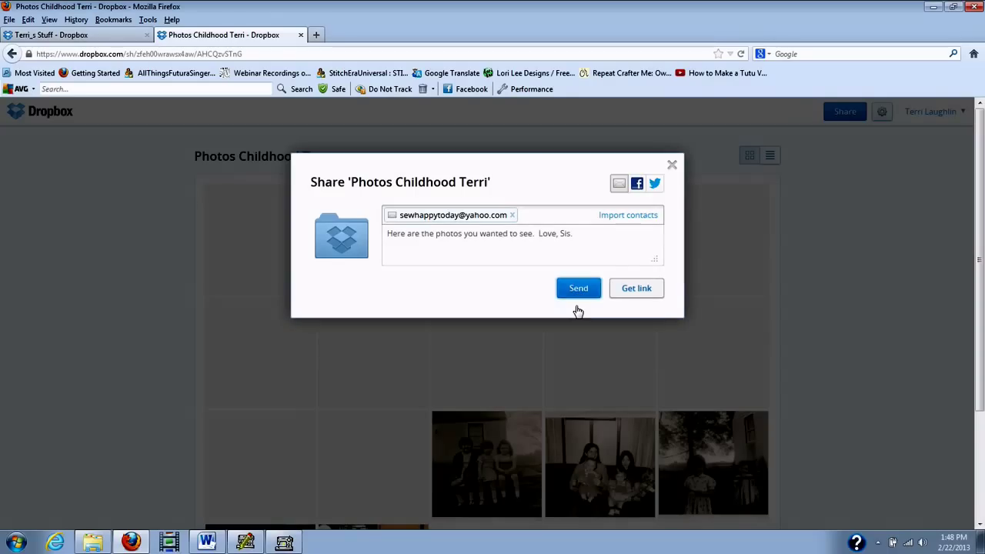
{"action": "left_click", "coordinate": [576, 288]}
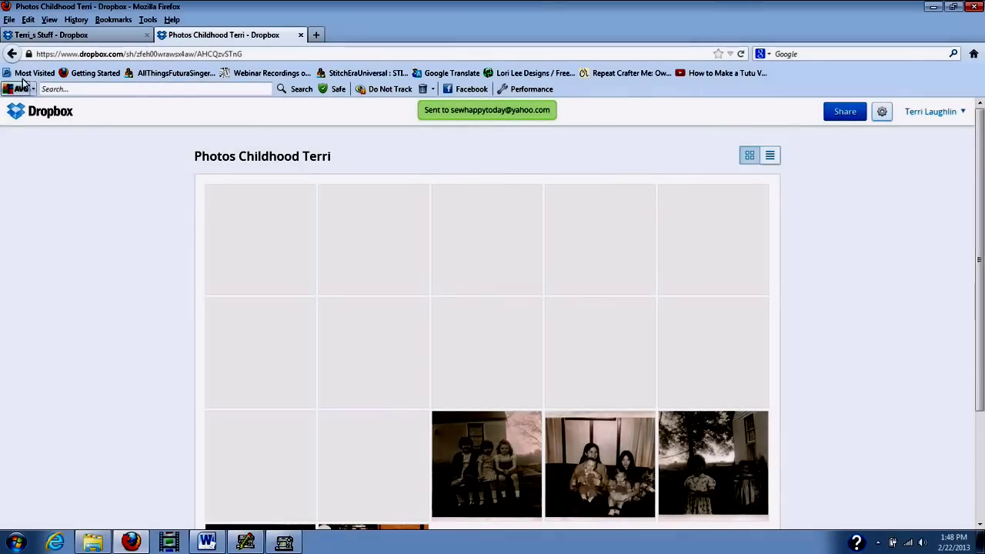
Go back and close the shared folder's tab, returning to the 'Terri_s Stuff' listing
{"action": "left_click", "coordinate": [12, 54]}
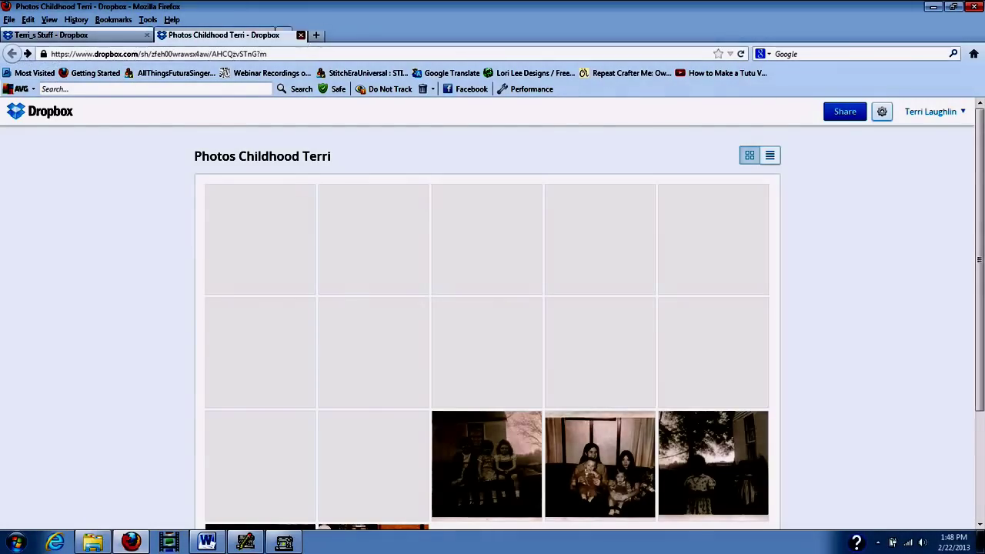
{"action": "left_click", "coordinate": [300, 35]}
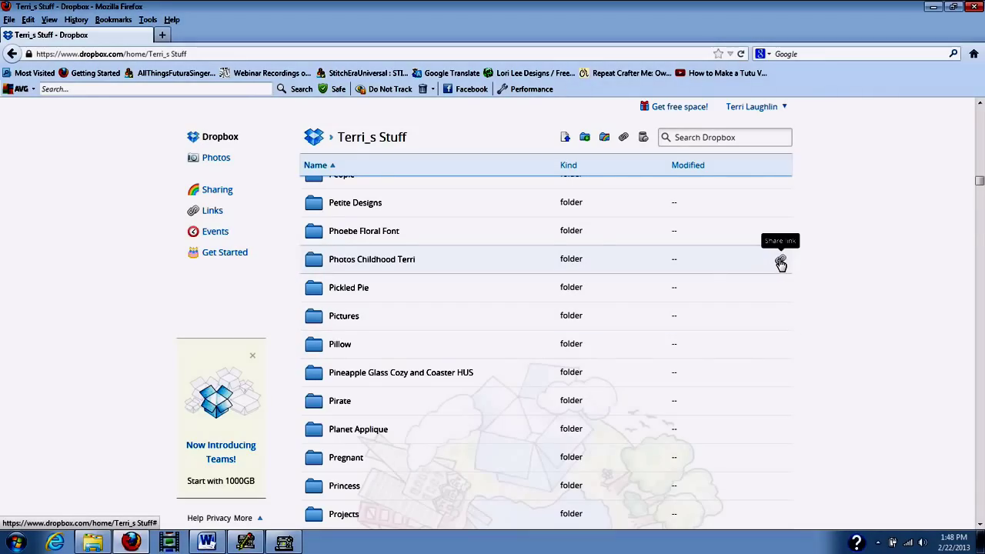
Copy the share link for 'Photos Childhood Terri' using Get link
{"action": "left_click", "coordinate": [780, 263]}
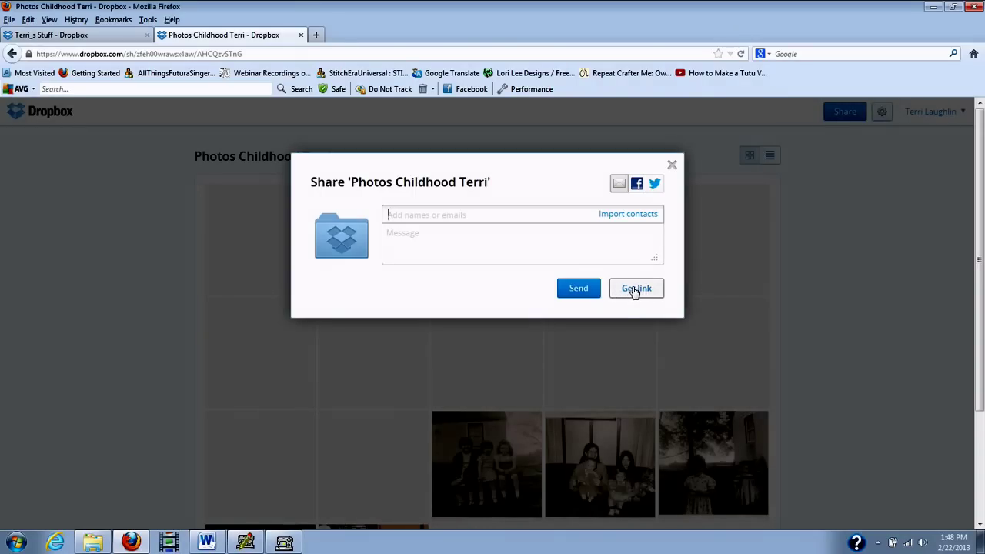
{"action": "left_click", "coordinate": [635, 290]}
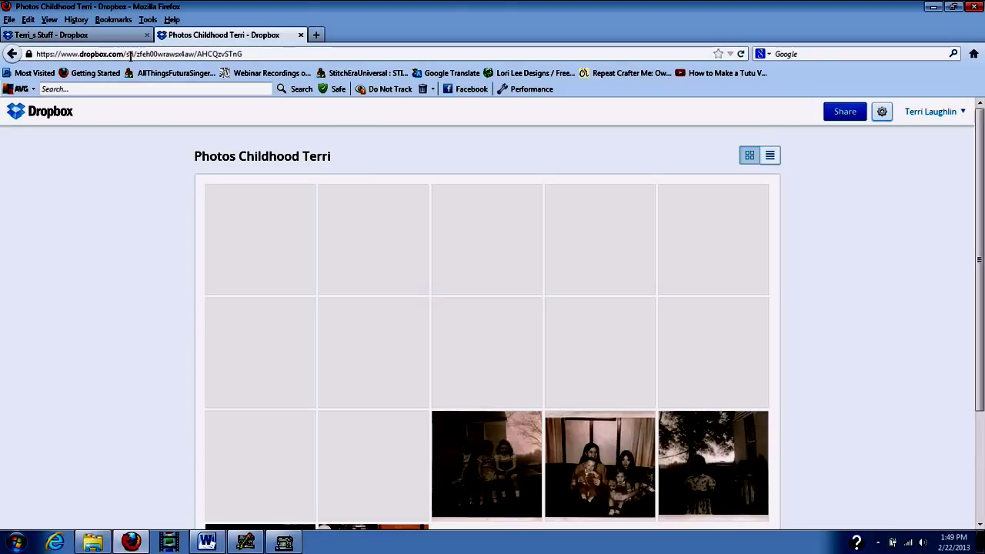
Open facebook.com's news feed in a new Firefox tab
{"action": "left_click", "coordinate": [315, 35]}
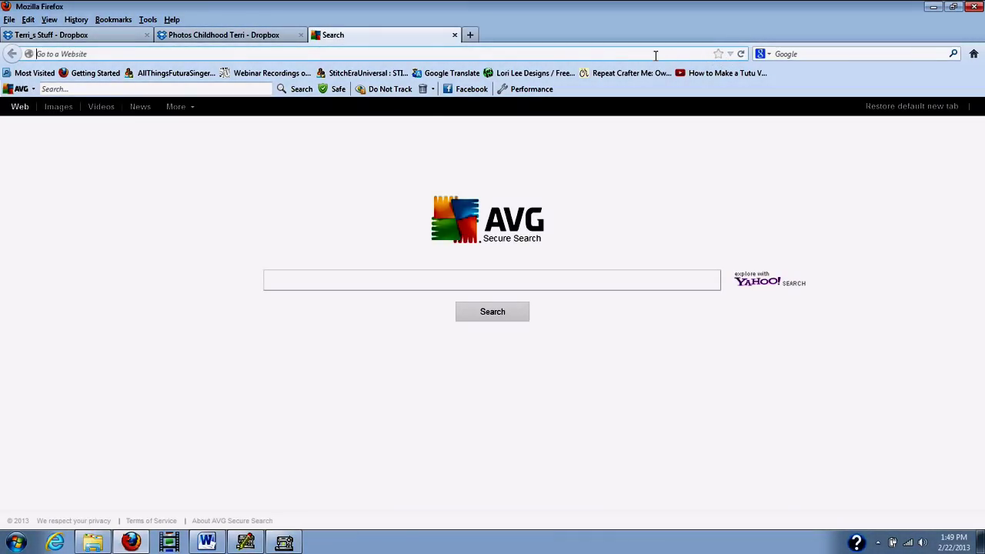
{"action": "type", "text": "f"}
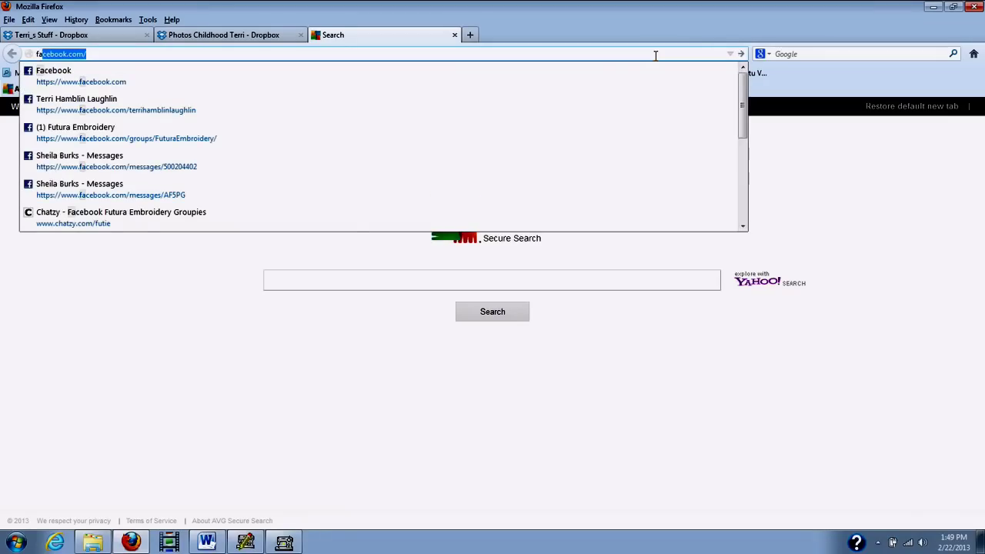
{"action": "type", "text": "ace"}
{"action": "key", "text": "Return"}
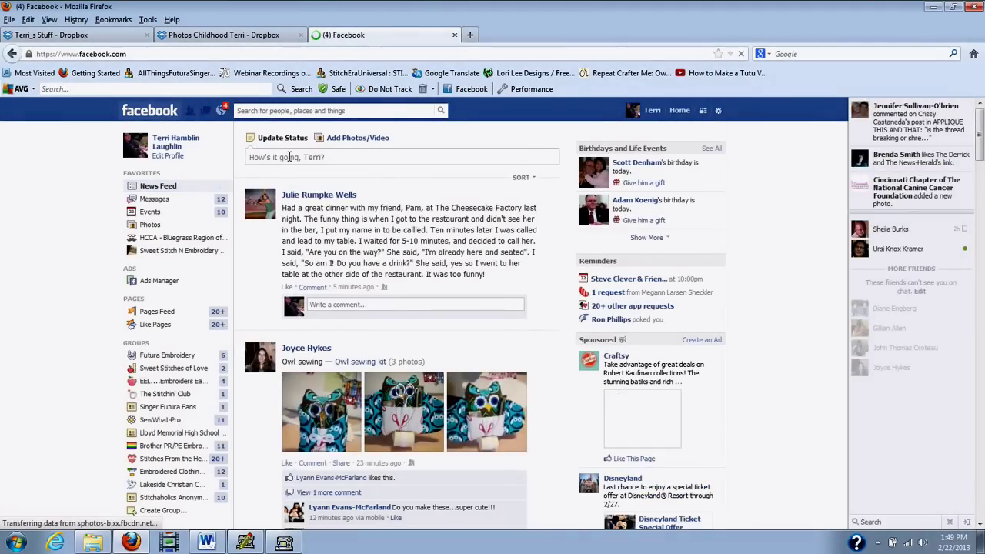
Search Facebook for the sister by name and open her profile
{"action": "left_click", "coordinate": [292, 111]}
{"action": "type", "text": "c"}
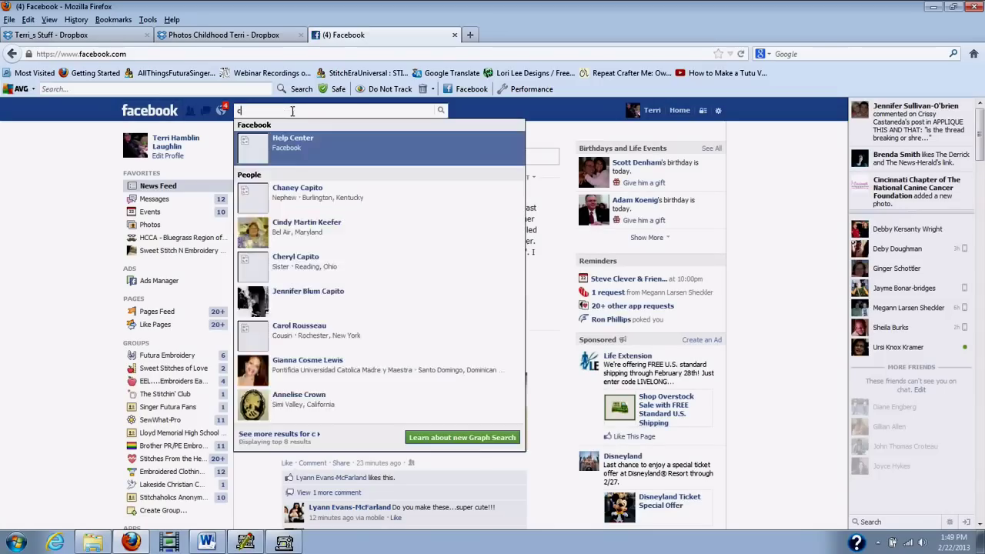
{"action": "type", "text": "heryl"}
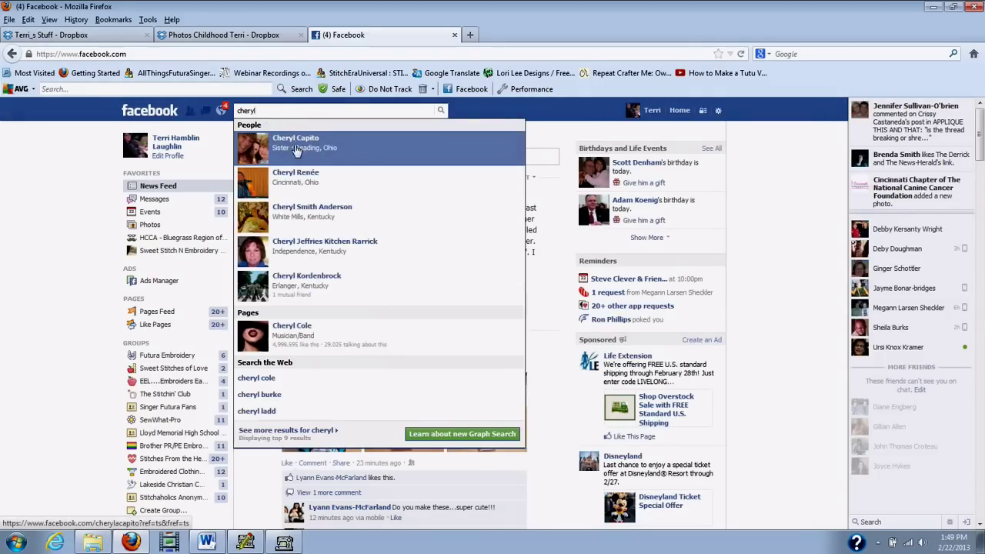
{"action": "left_click", "coordinate": [295, 143]}
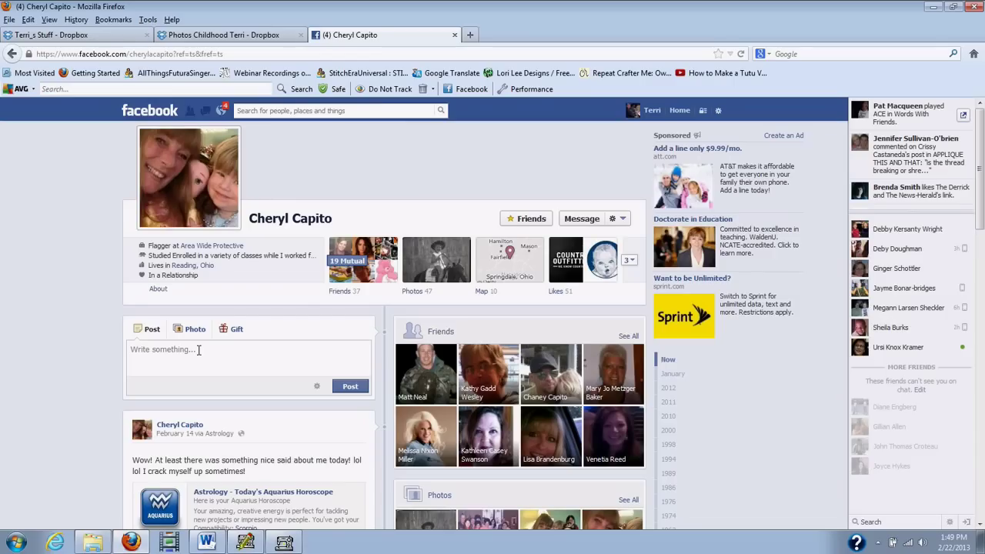
Start a message to the sister with a note introducing the photos, then paste the Dropbox link
{"action": "left_click", "coordinate": [582, 220]}
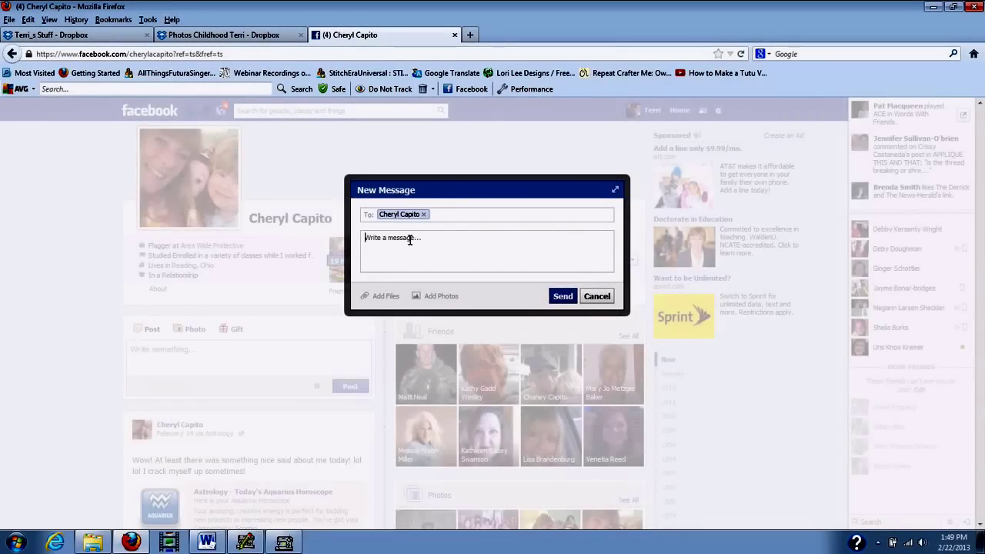
{"action": "type", "text": "Here"}
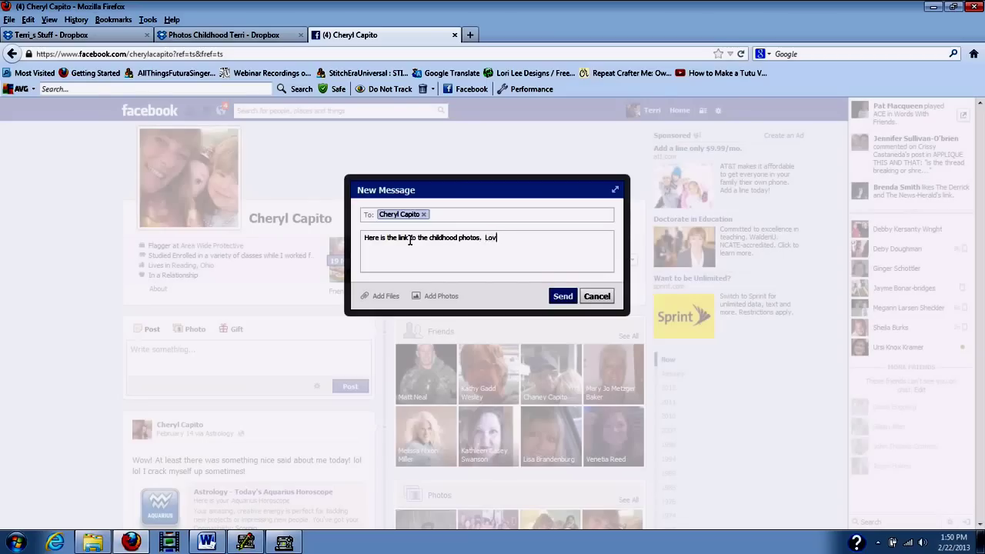
{"action": "type", "text": "is"}
{"action": "type", "text": "."}
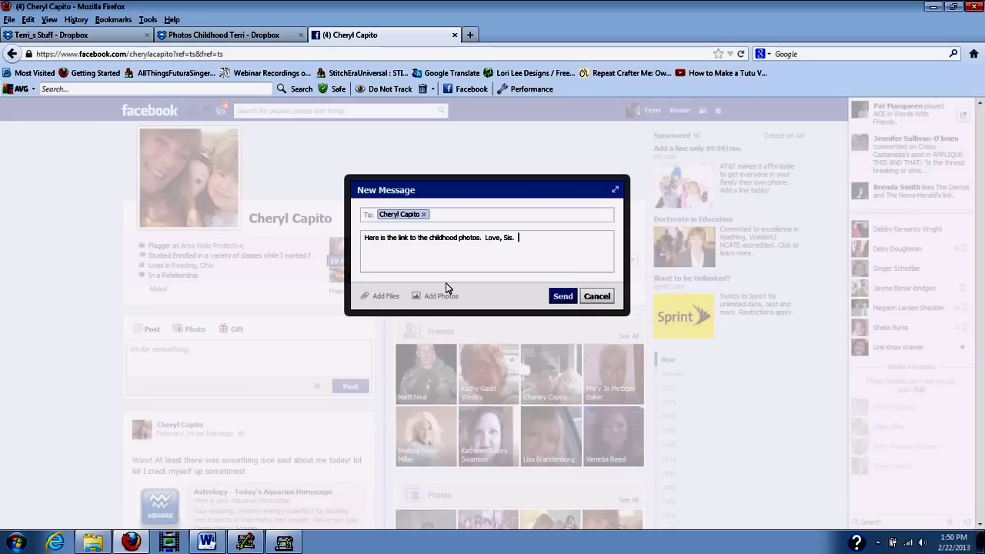
{"action": "key", "text": "ctrl+v"}
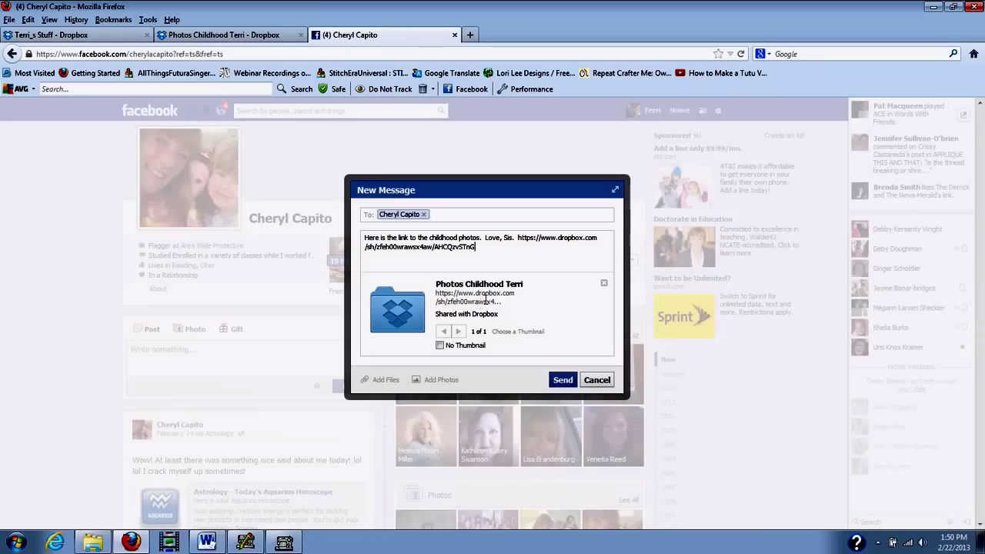
Send the message with the Dropbox childhood photos link to the sister
{"action": "left_click", "coordinate": [563, 381]}
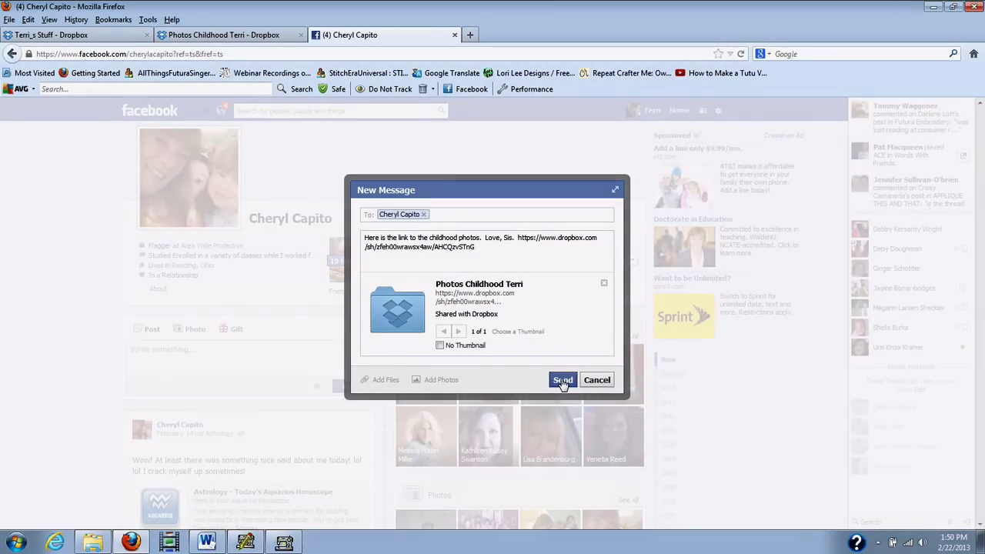
{"action": "left_click", "coordinate": [563, 380]}
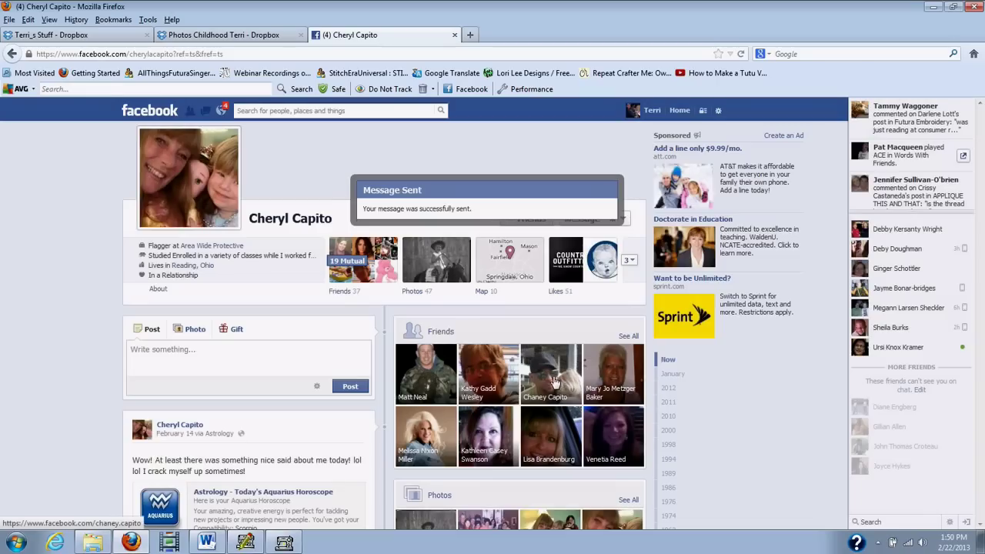